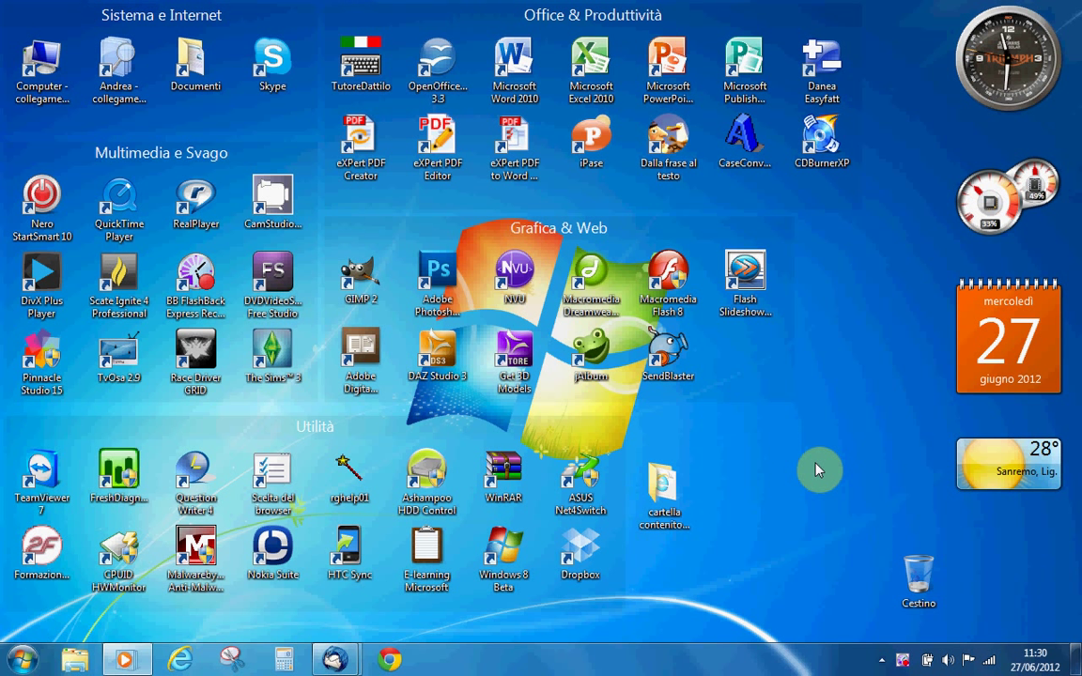
Launch Macromedia Dreamweaver 8 from its desktop shortcut in the Grafica & Web group.
{"action": "left_click", "coordinate": [584, 287]}
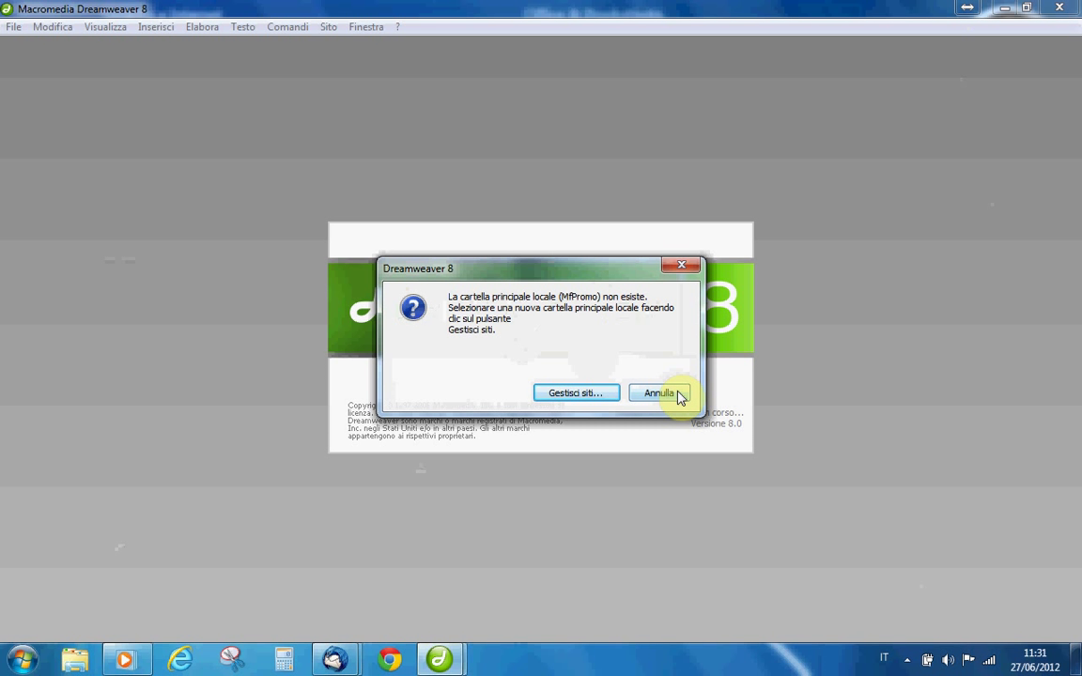
Cancel the missing MfPromo folder warning and create a new blank HTML document.
{"action": "left_click", "coordinate": [669, 393]}
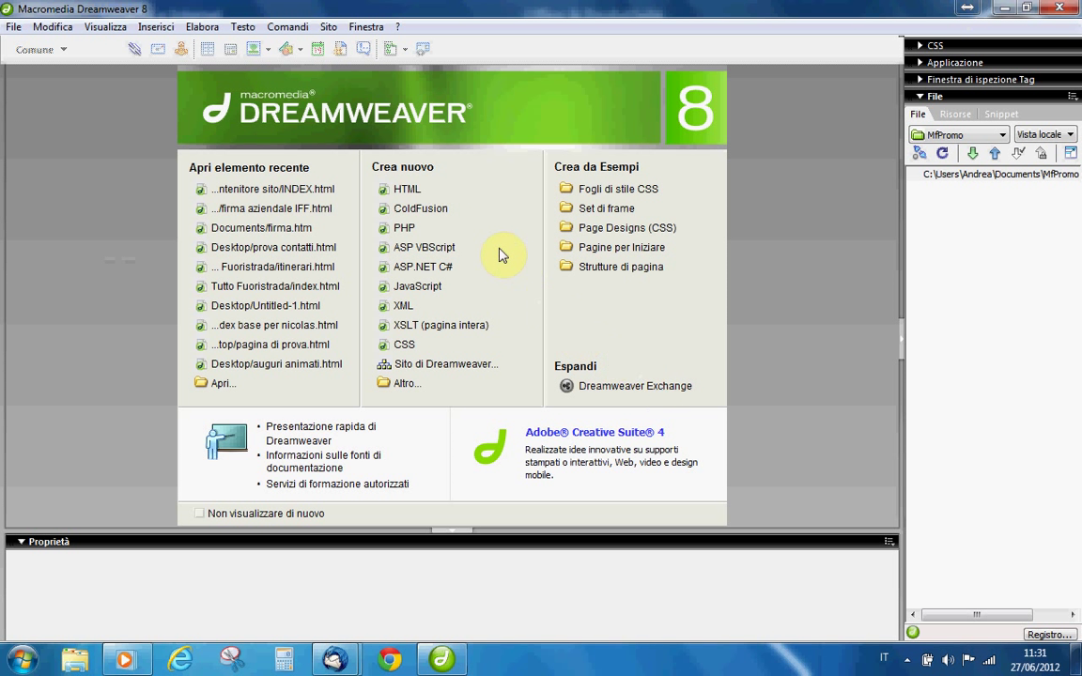
{"action": "left_click", "coordinate": [411, 191]}
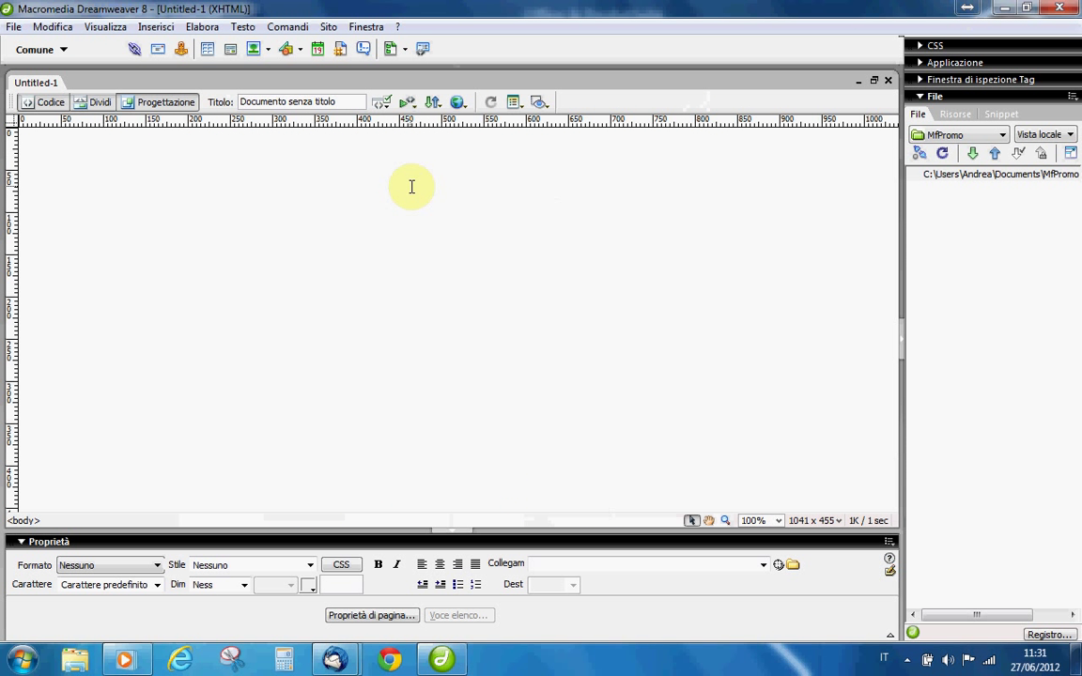
Start a new site definition named 'Sito di prova' and advance the wizard.
{"action": "left_click", "coordinate": [329, 28]}
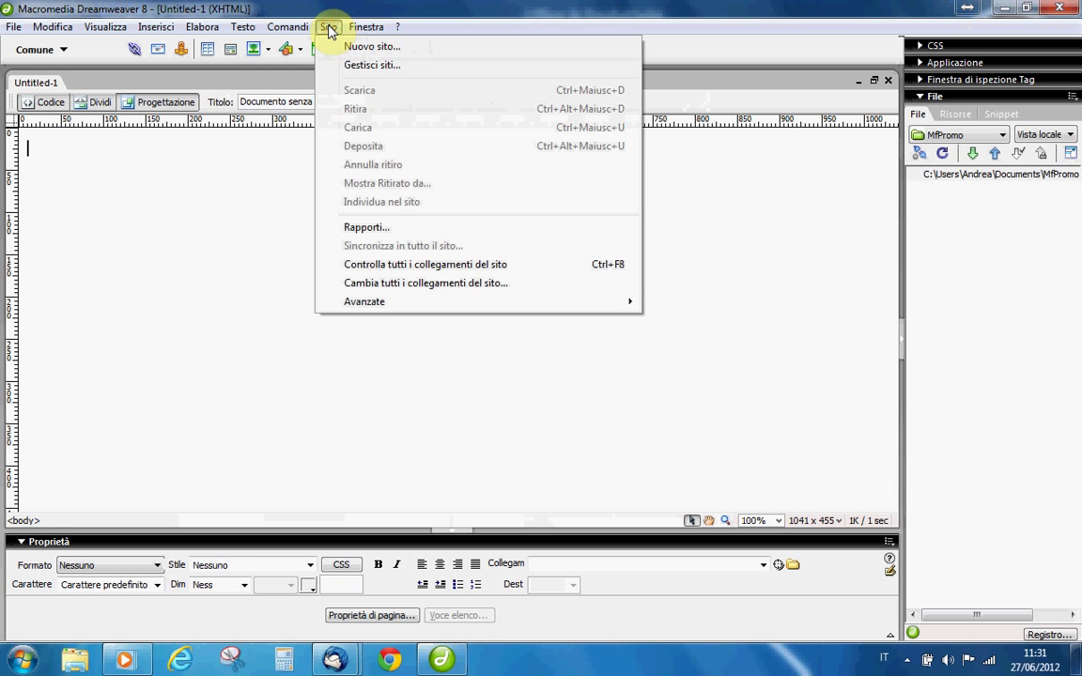
{"action": "left_click", "coordinate": [342, 46]}
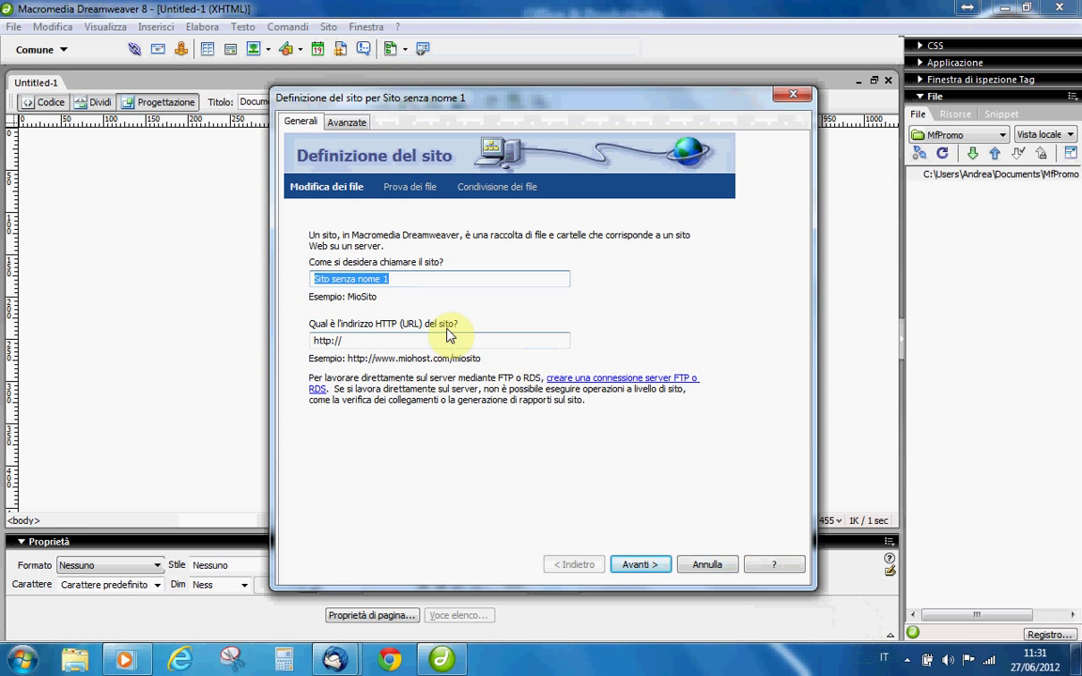
{"action": "type", "text": "Sito di prova"}
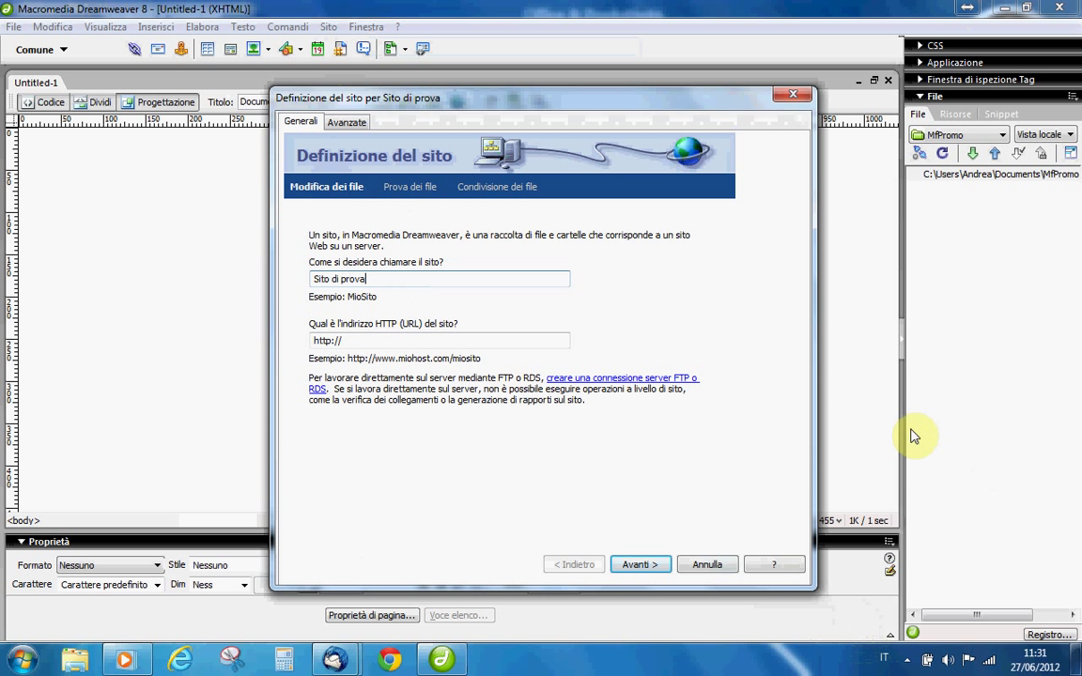
{"action": "left_click", "coordinate": [641, 565]}
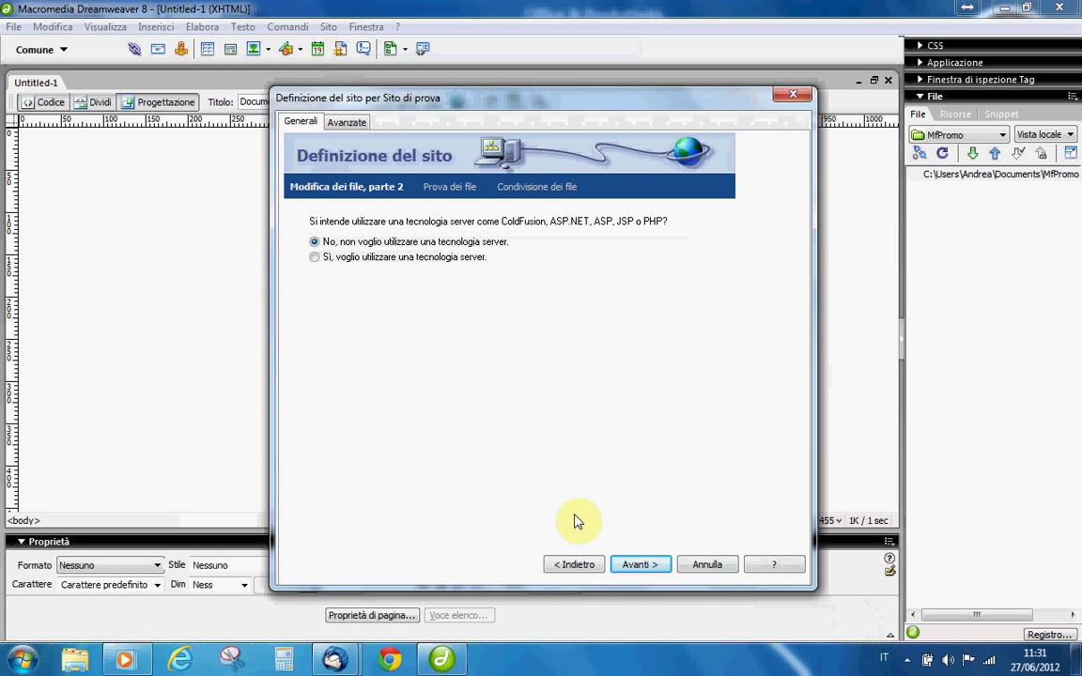
Keep no server technology and store local files in Desktop folder 'cartella contenitore sito'.
{"action": "left_click", "coordinate": [640, 565]}
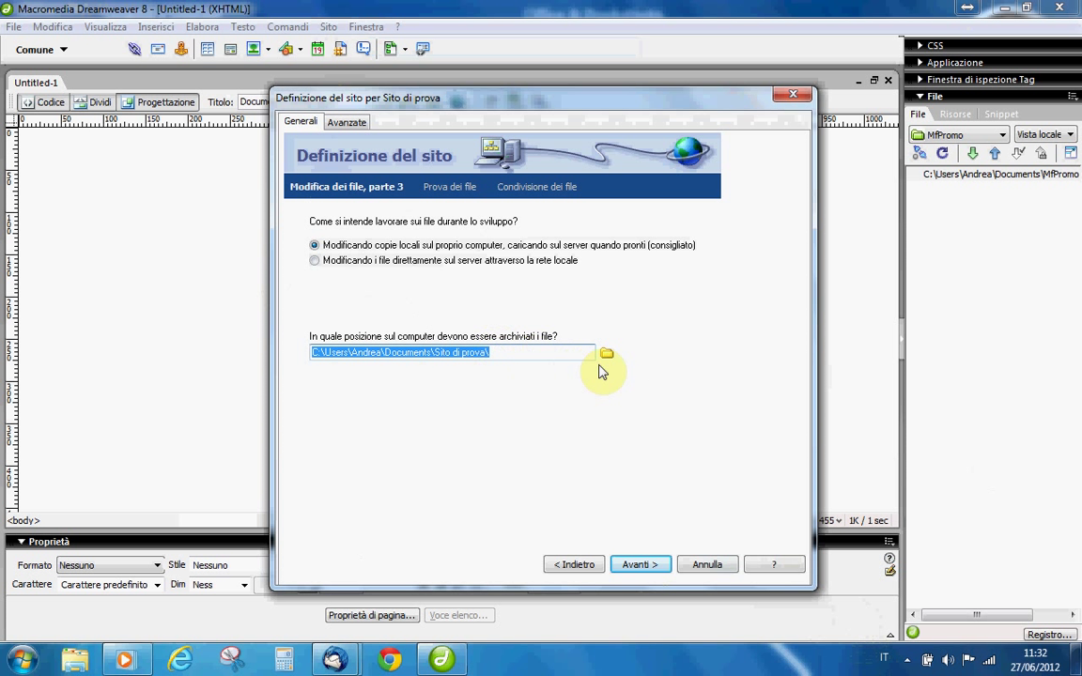
{"action": "left_click", "coordinate": [607, 352]}
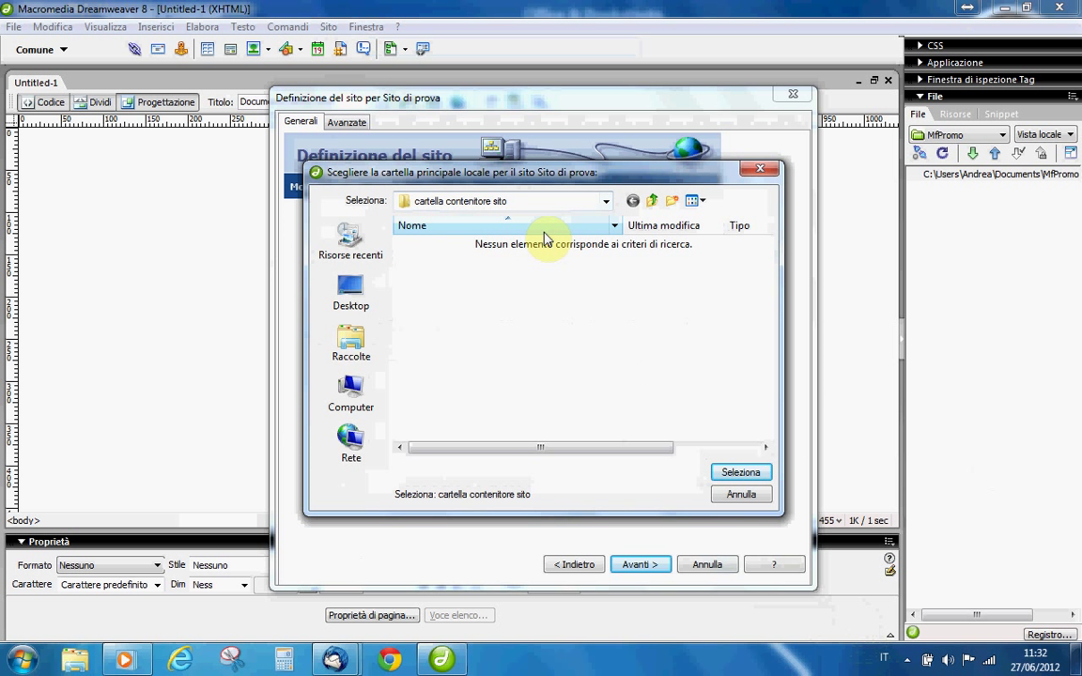
{"action": "left_click", "coordinate": [741, 476]}
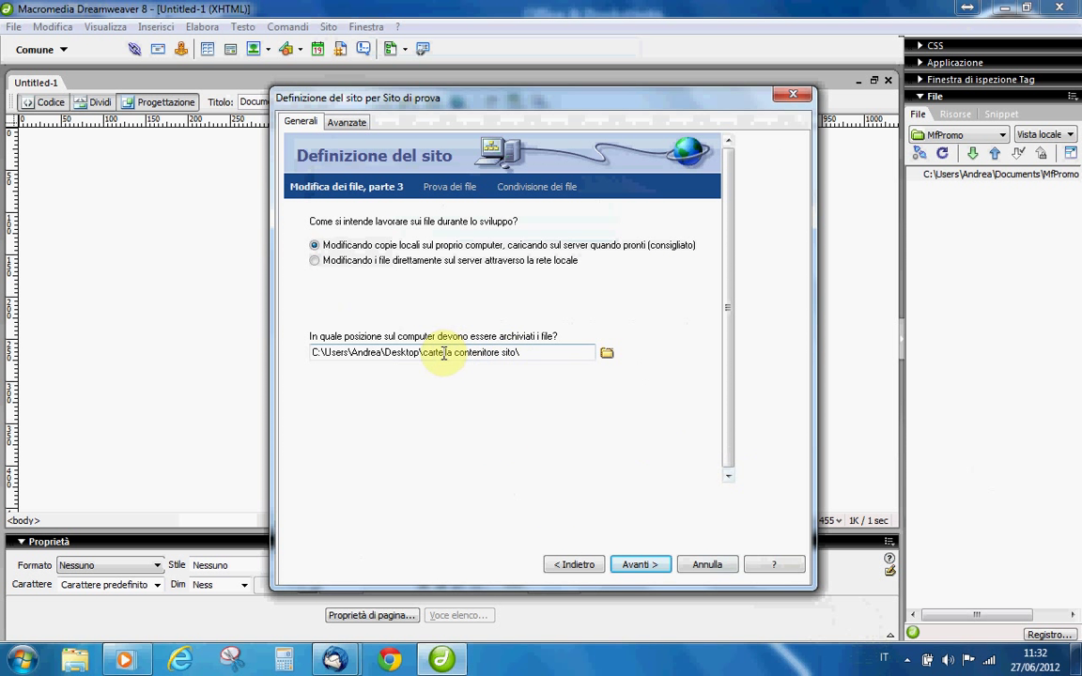
{"action": "left_click", "coordinate": [639, 564]}
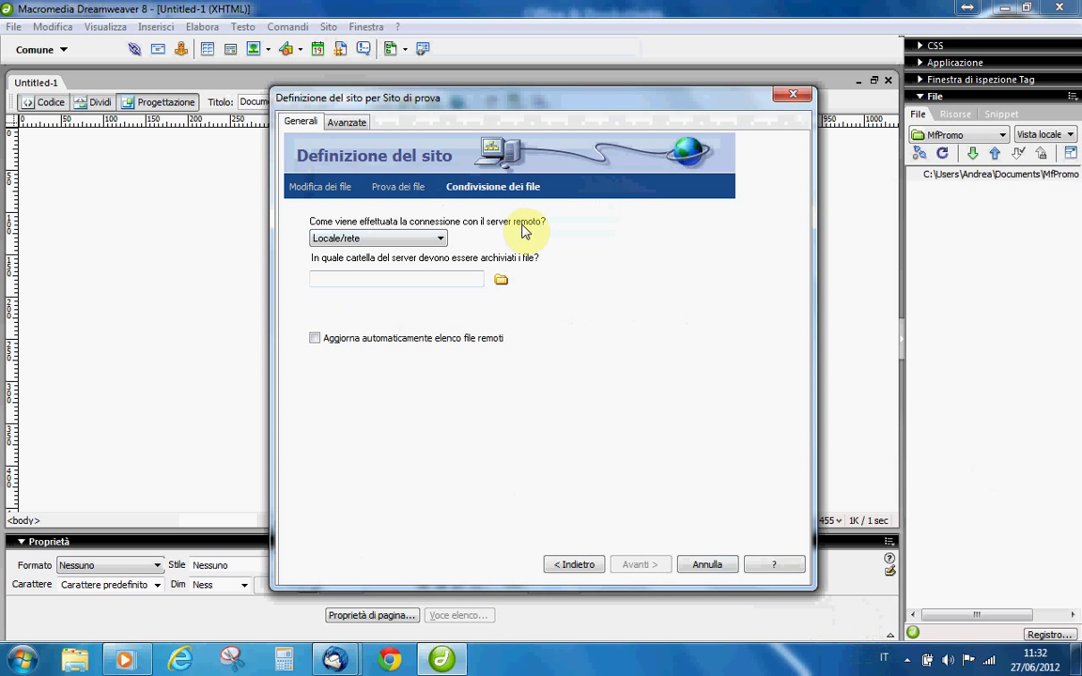
Set remote access to FTP with host name sitodiprova.altervista.org.
{"action": "left_click", "coordinate": [436, 240]}
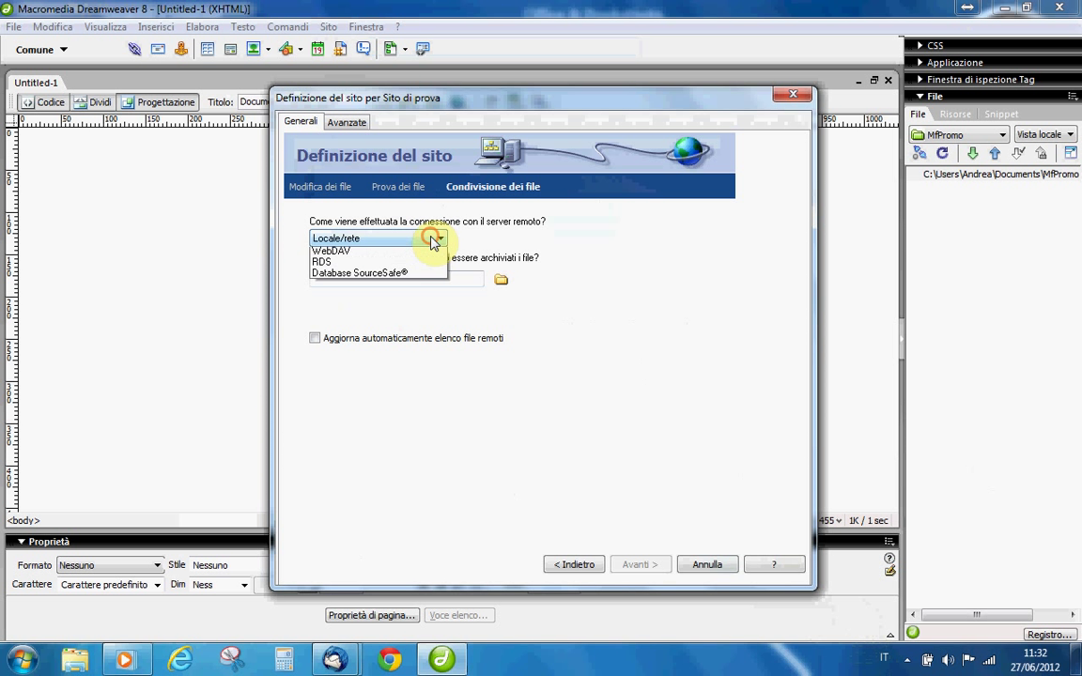
{"action": "left_click", "coordinate": [343, 264]}
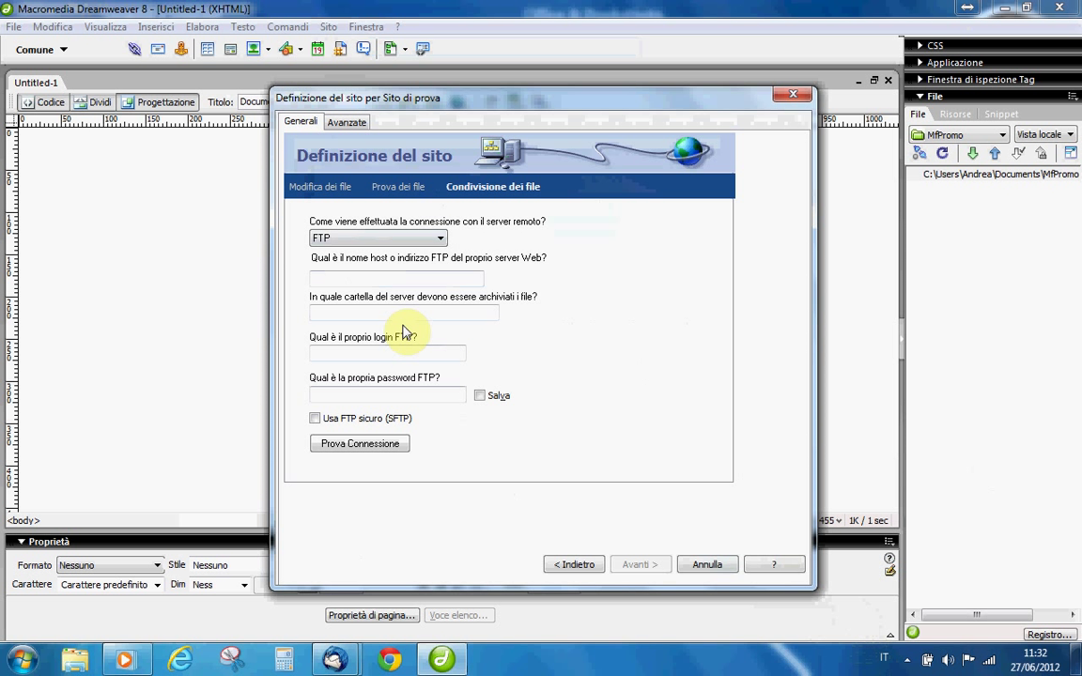
{"action": "left_click", "coordinate": [391, 278]}
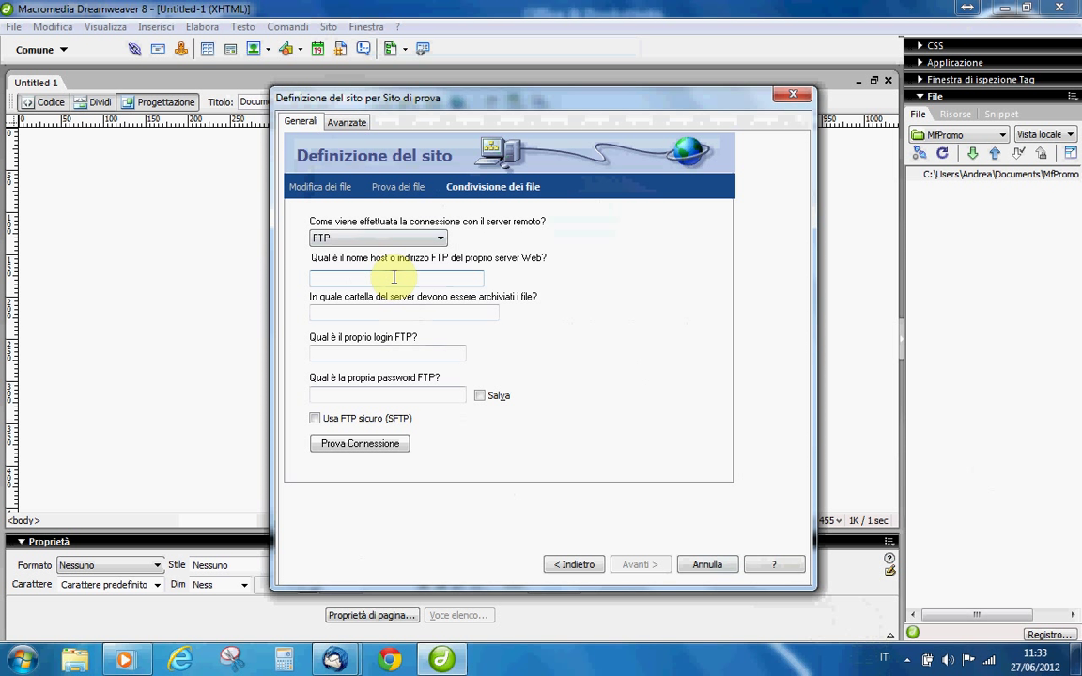
{"action": "type", "text": "sitodiprova"}
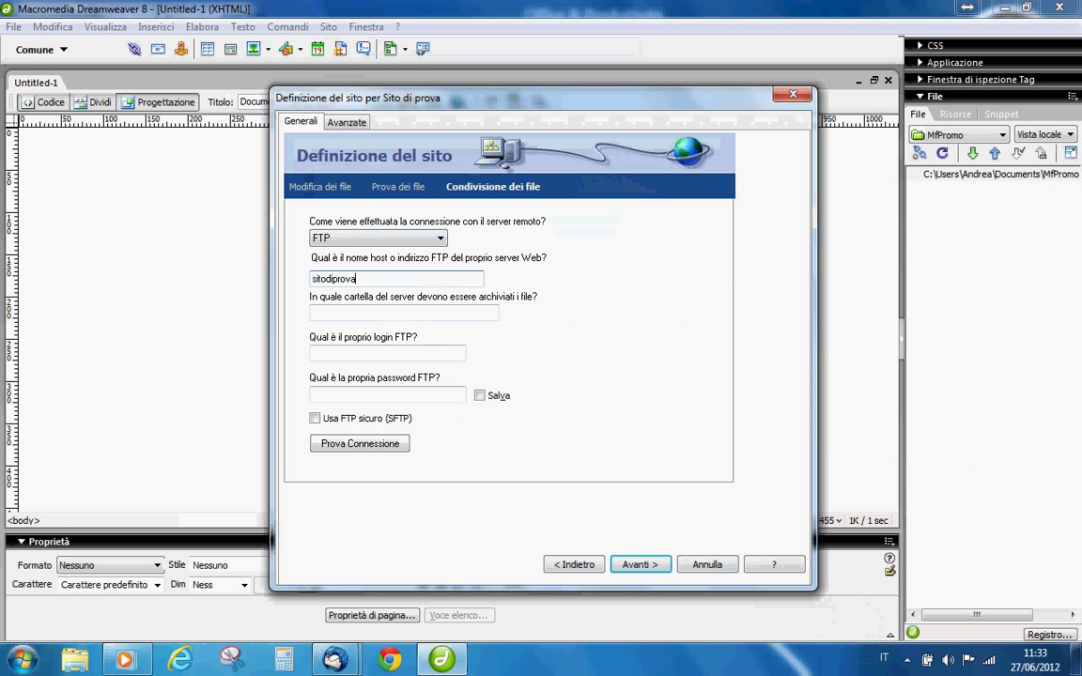
{"action": "type", "text": ".altervista.org"}
{"action": "left_click", "coordinate": [373, 311]}
Enter the FTP login and password, keeping the password saved, then advance.
{"action": "left_click", "coordinate": [374, 354]}
{"action": "type", "text": "pippo"}
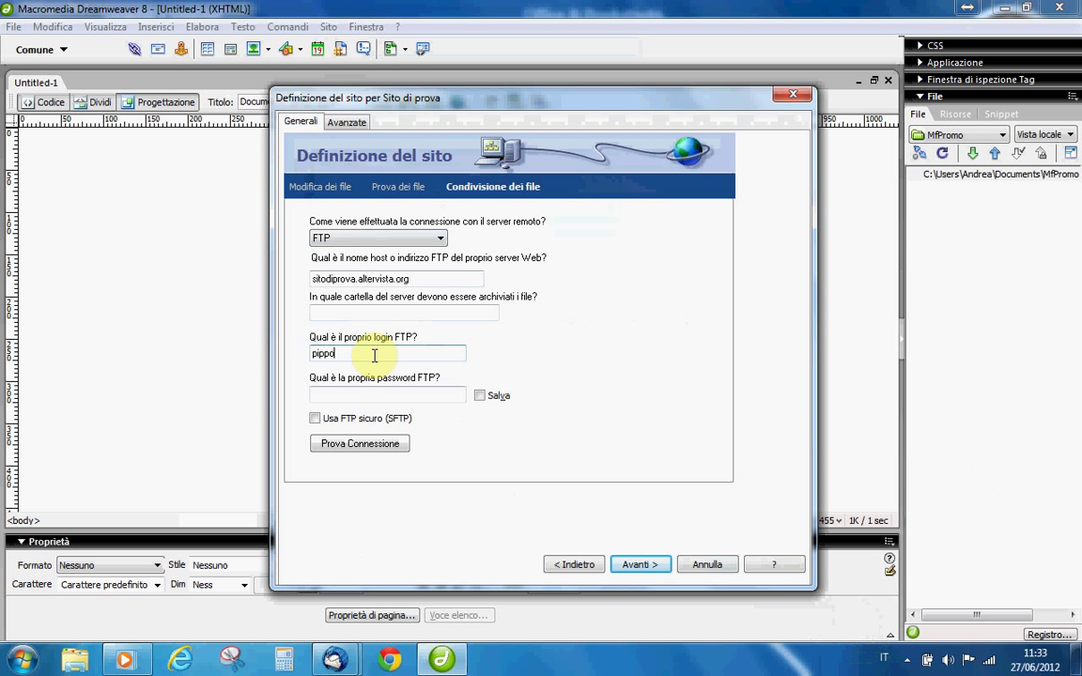
{"action": "left_click", "coordinate": [376, 395]}
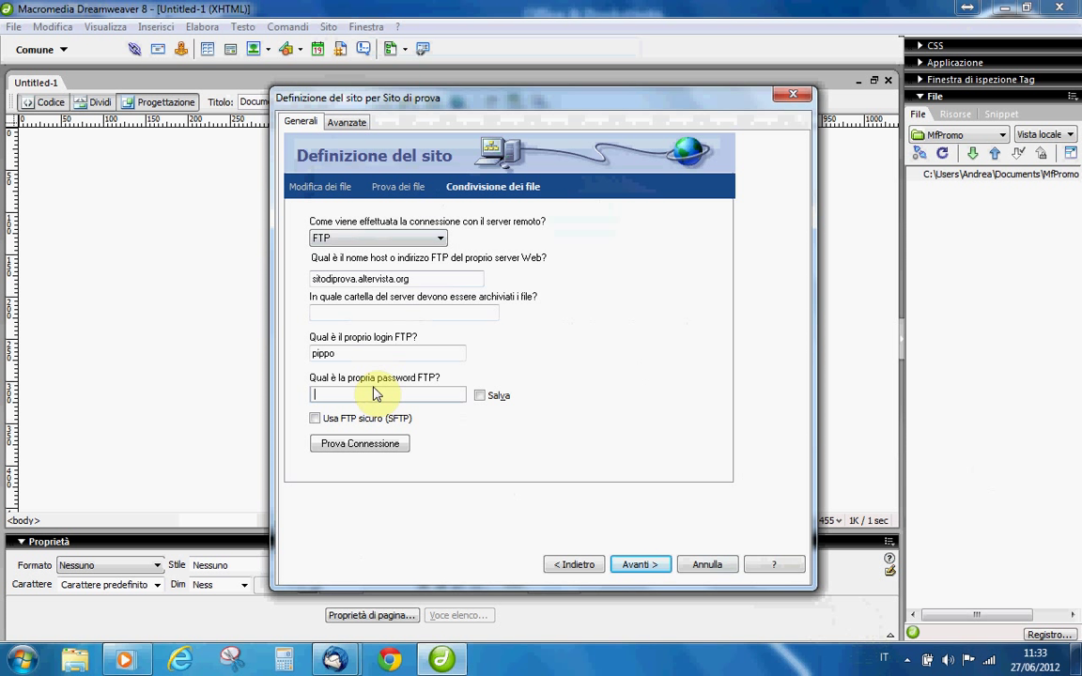
{"action": "type", "text": "pippo123"}
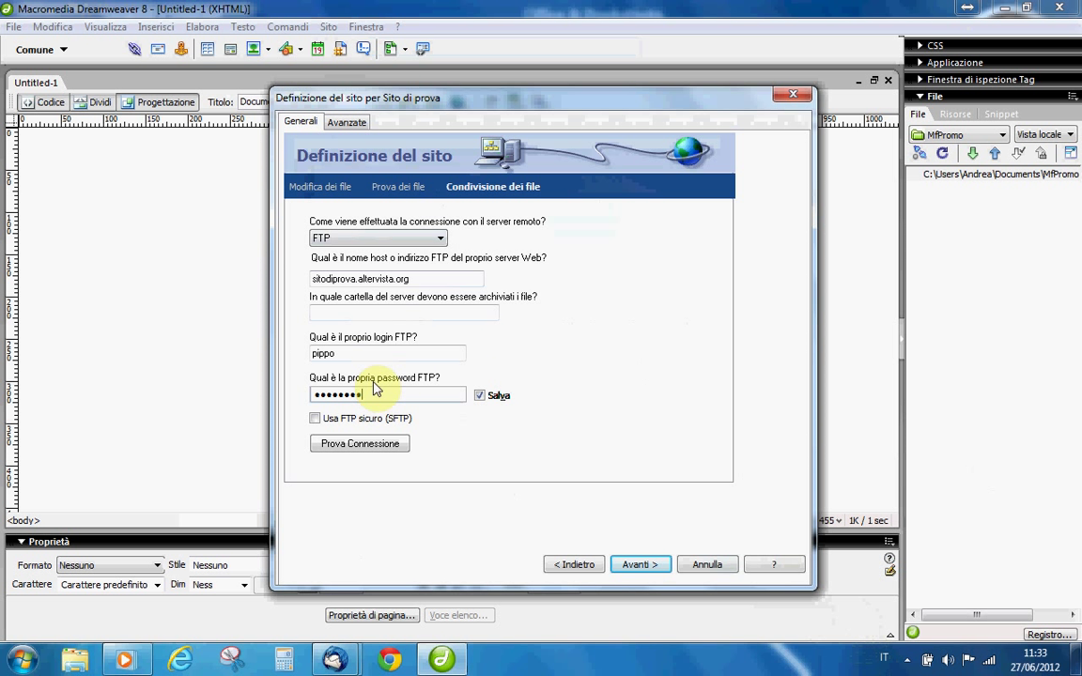
{"action": "left_click", "coordinate": [480, 396]}
{"action": "left_click", "coordinate": [480, 396]}
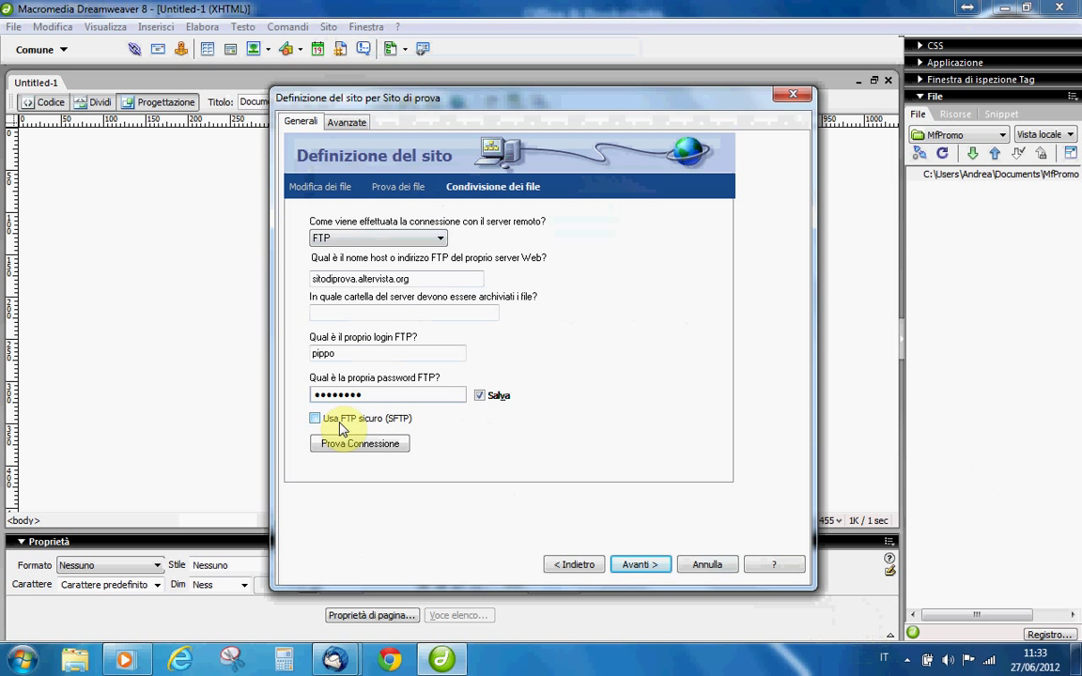
{"action": "left_click", "coordinate": [650, 565]}
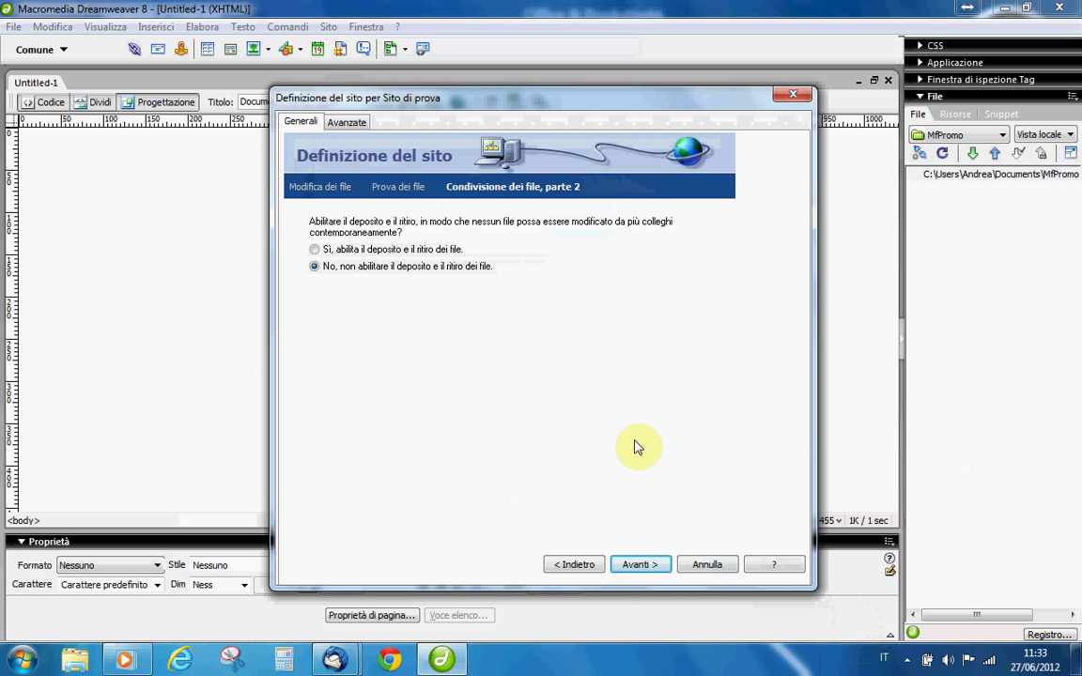
Leave check-out disabled, review the summary, and finish the Sito di prova site.
{"action": "left_click", "coordinate": [626, 568]}
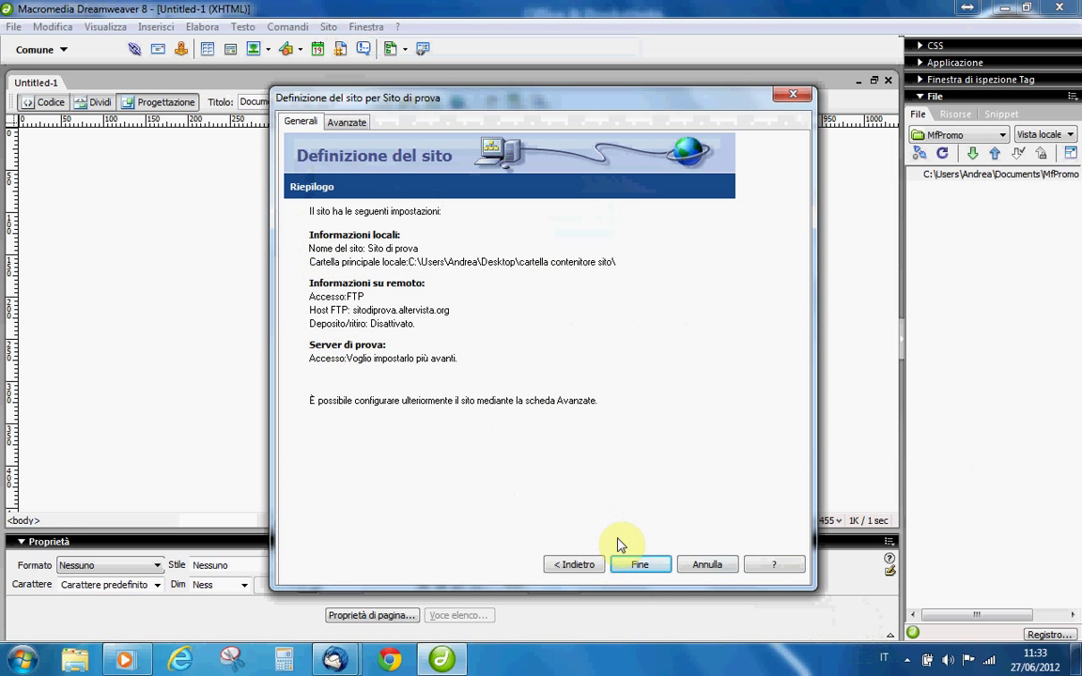
{"action": "left_click", "coordinate": [648, 566]}
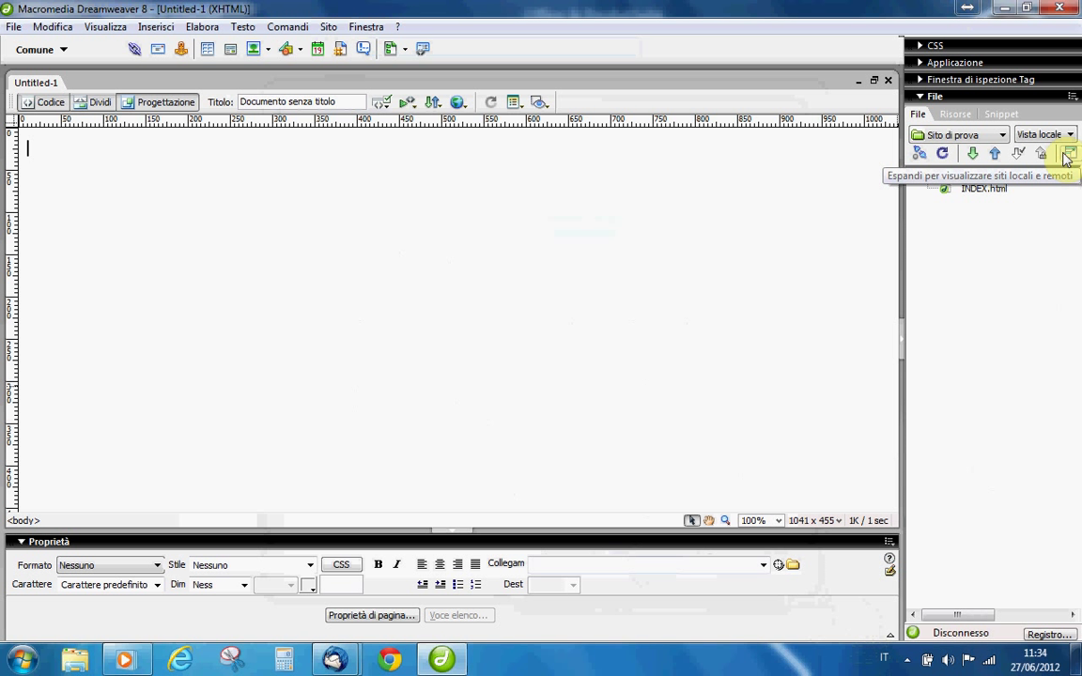
Expand the Files panel to show remote and local files, including INDEX.html, side by side.
{"action": "left_click", "coordinate": [1070, 155]}
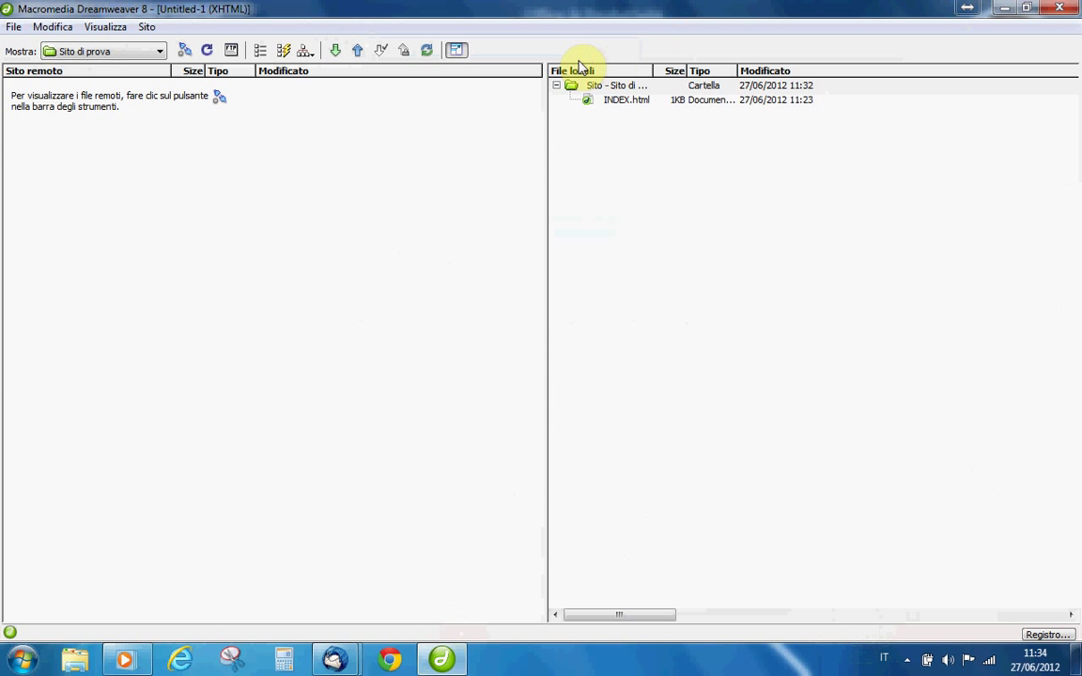
{"action": "left_click", "coordinate": [637, 90]}
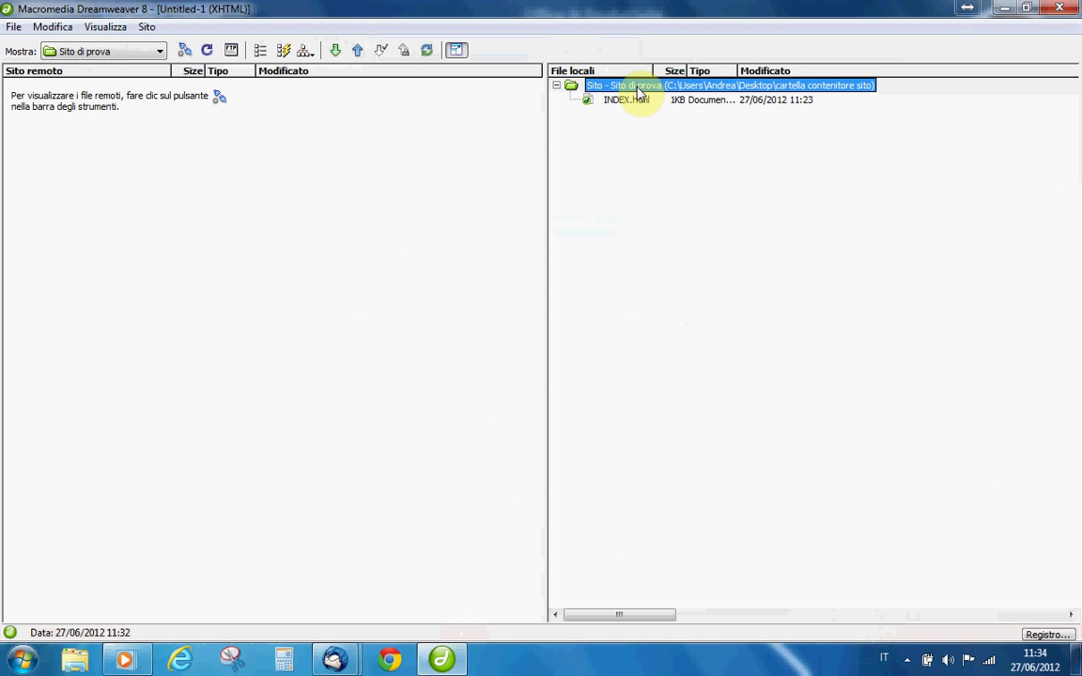
{"action": "left_click", "coordinate": [632, 132]}
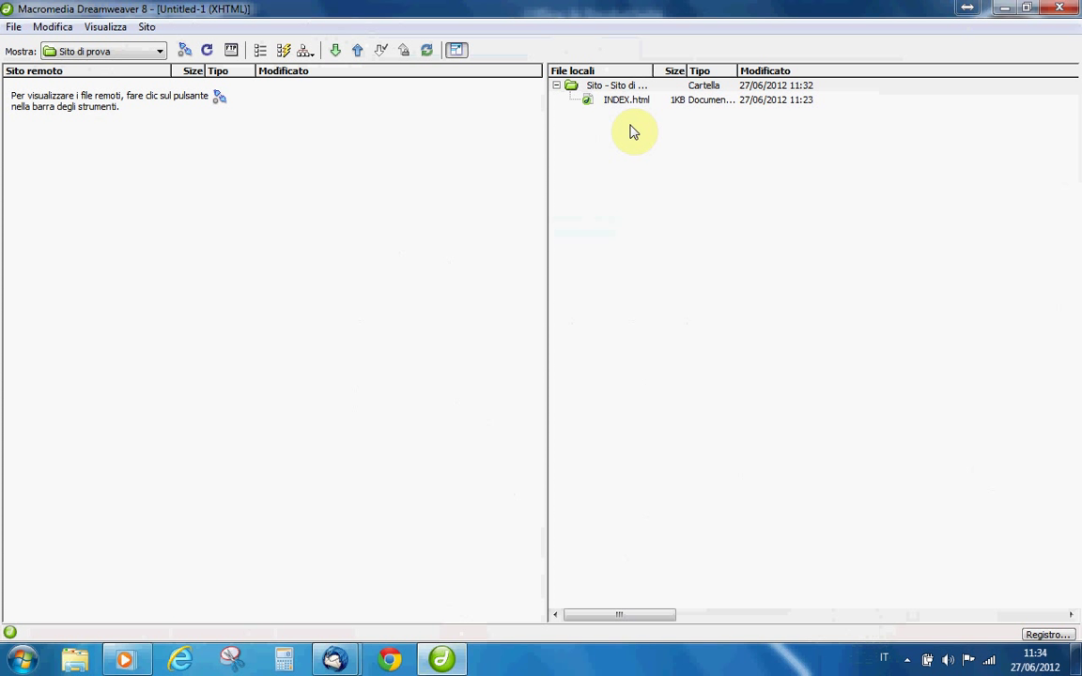
{"action": "left_click", "coordinate": [630, 104]}
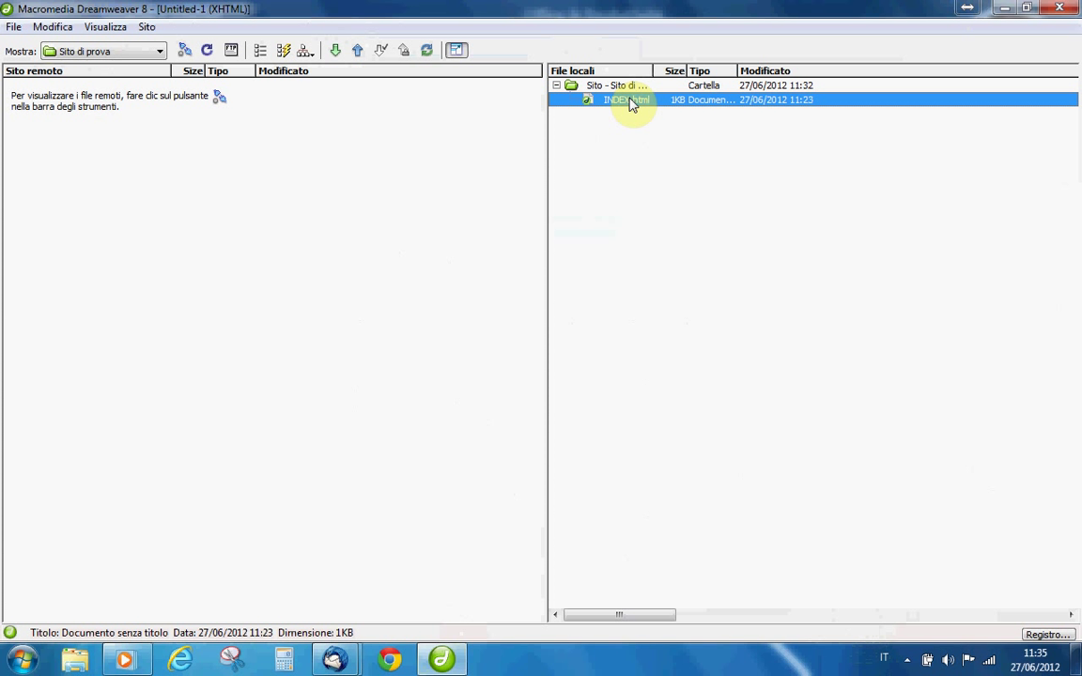
{"action": "left_click", "coordinate": [631, 103]}
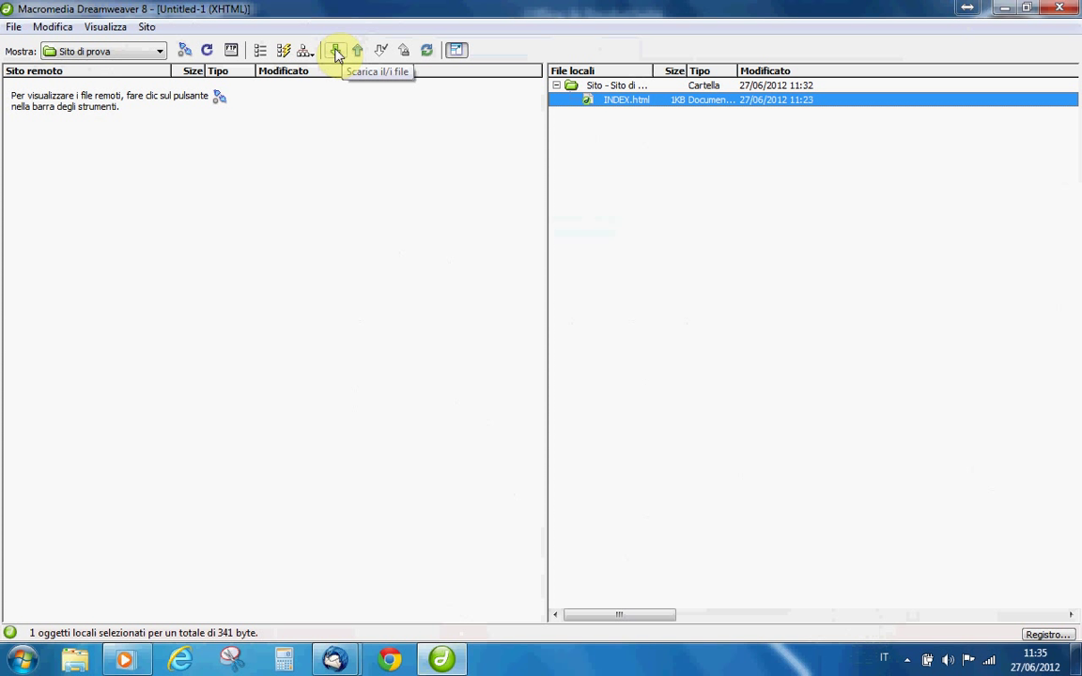
{"action": "left_click", "coordinate": [336, 51]}
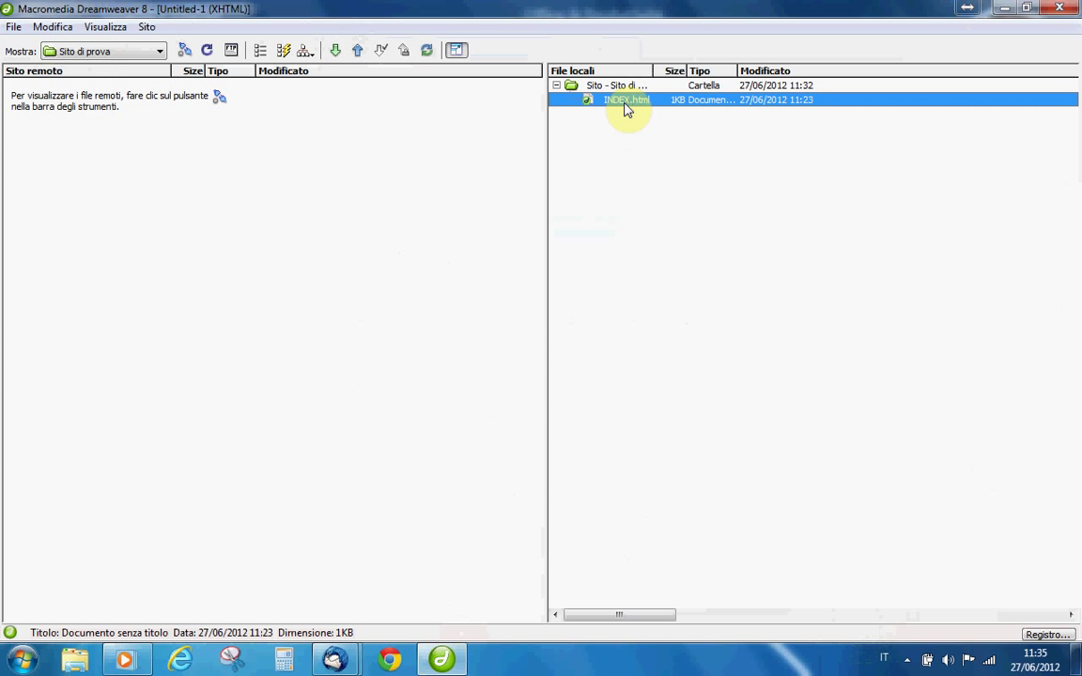
{"action": "left_click", "coordinate": [358, 52]}
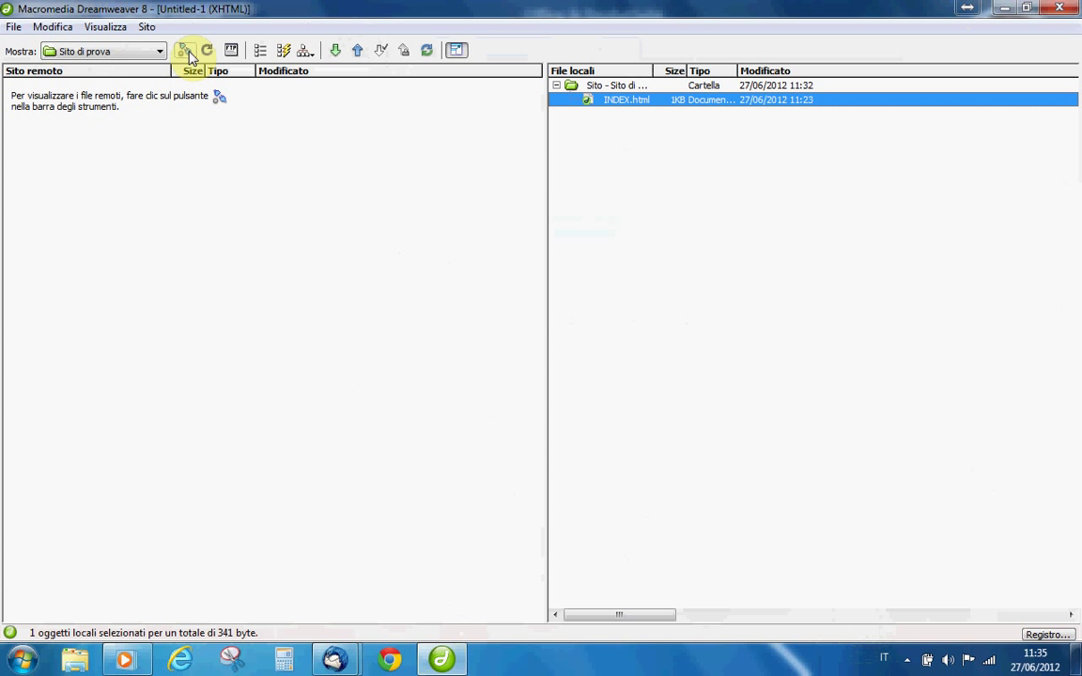
Collapse the expanded site view back to the normal workspace and close Dreamweaver.
{"action": "left_click", "coordinate": [1058, 10]}
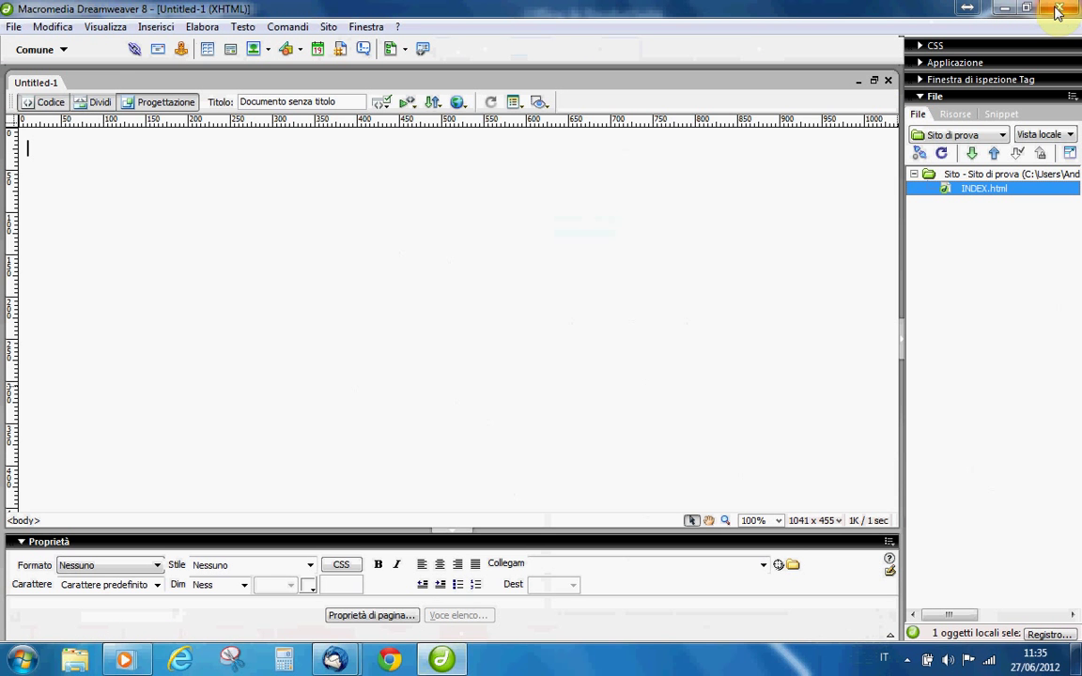
{"action": "left_click", "coordinate": [1058, 10]}
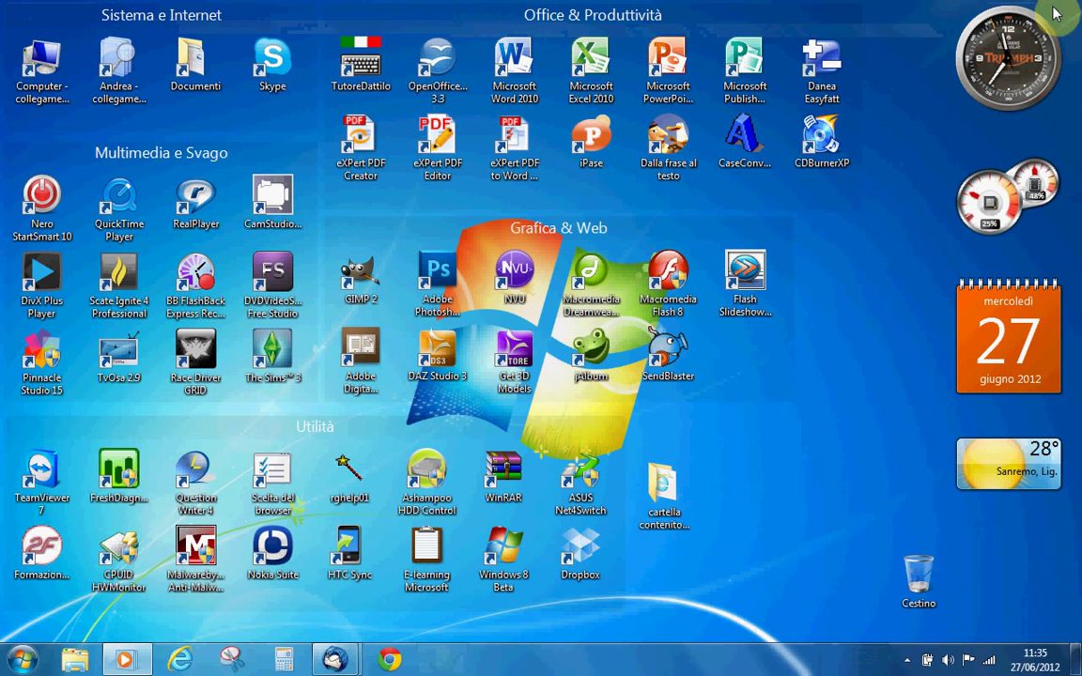